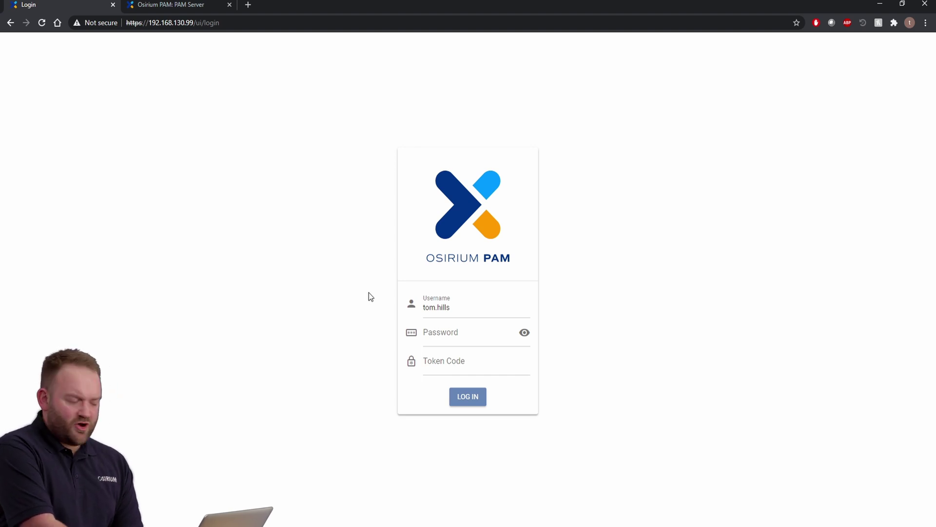
Log in to Osirium PAM with the account password and token code.
{"action": "left_click", "coordinate": [436, 335]}
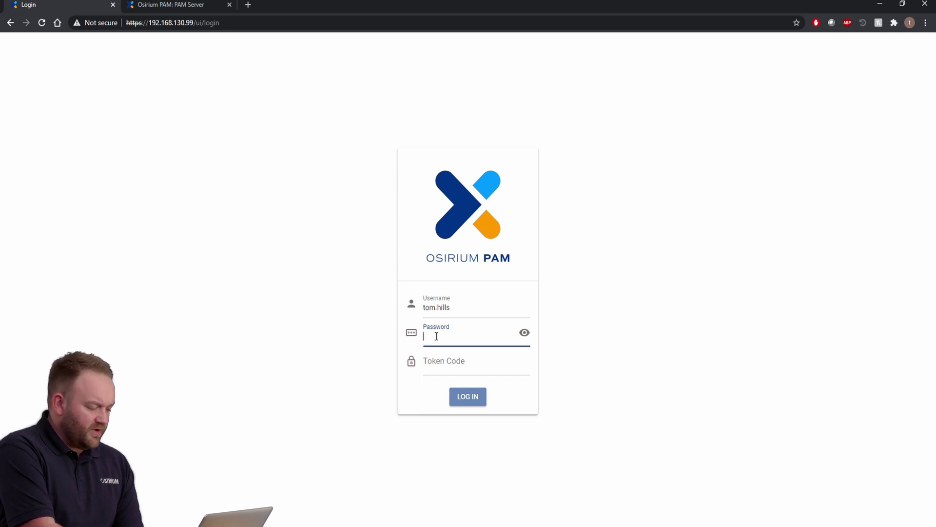
{"action": "type", "text": "•••"}
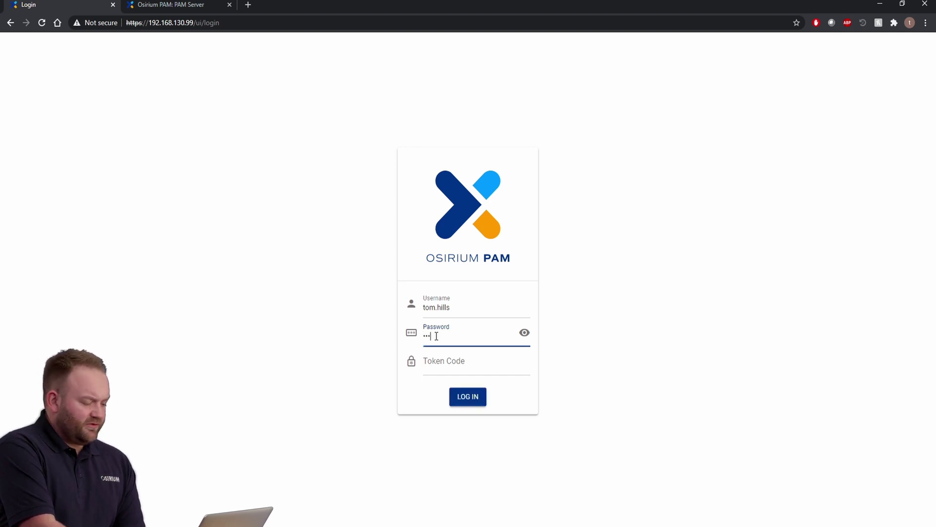
{"action": "left_click", "coordinate": [443, 365]}
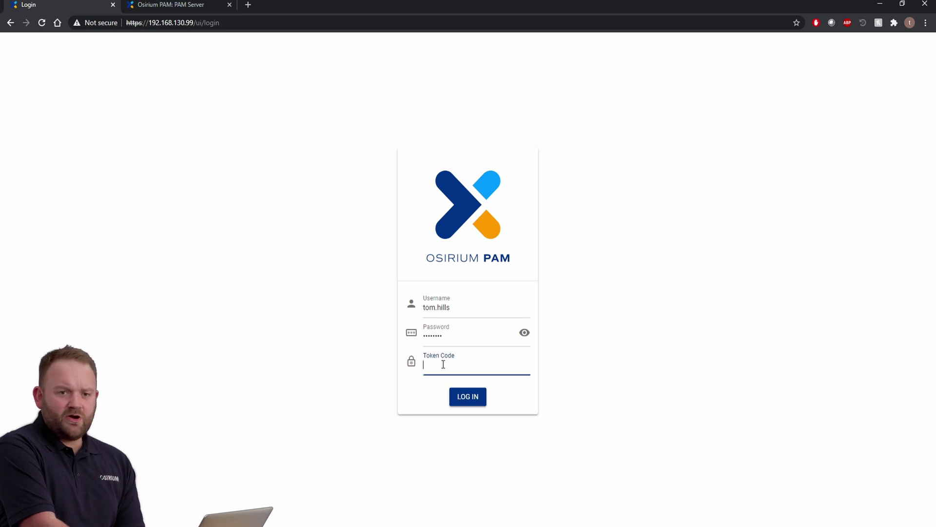
{"action": "left_click", "coordinate": [460, 401]}
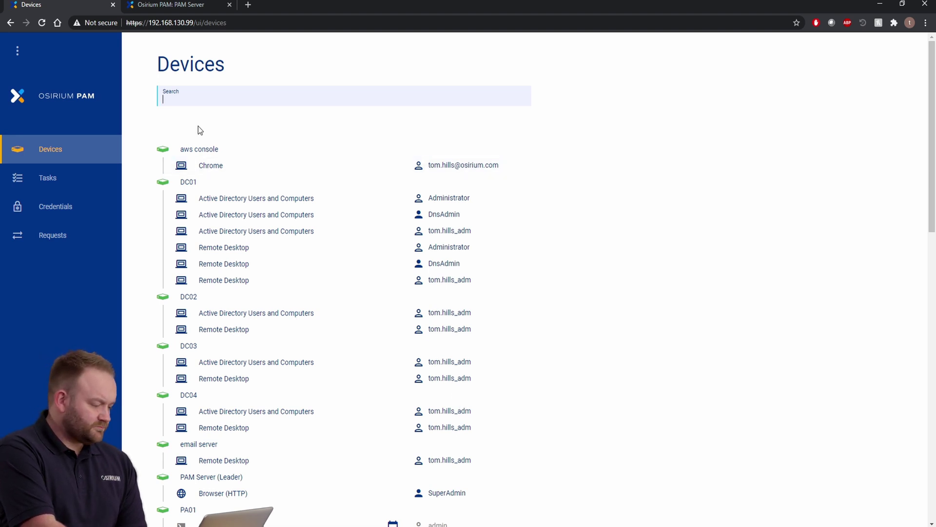
Request 2 hours of approval for rhel01's SFTP access with the comment 'Hello'.
{"action": "scroll", "coordinate": [198, 126], "scroll_direction": "down", "scroll_amount": 4}
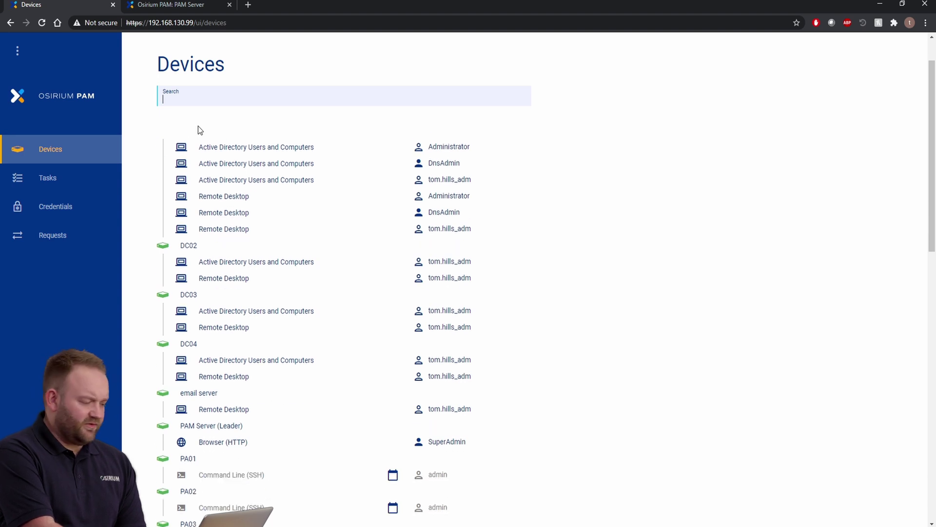
{"action": "scroll", "coordinate": [198, 126], "scroll_direction": "down", "scroll_amount": 3}
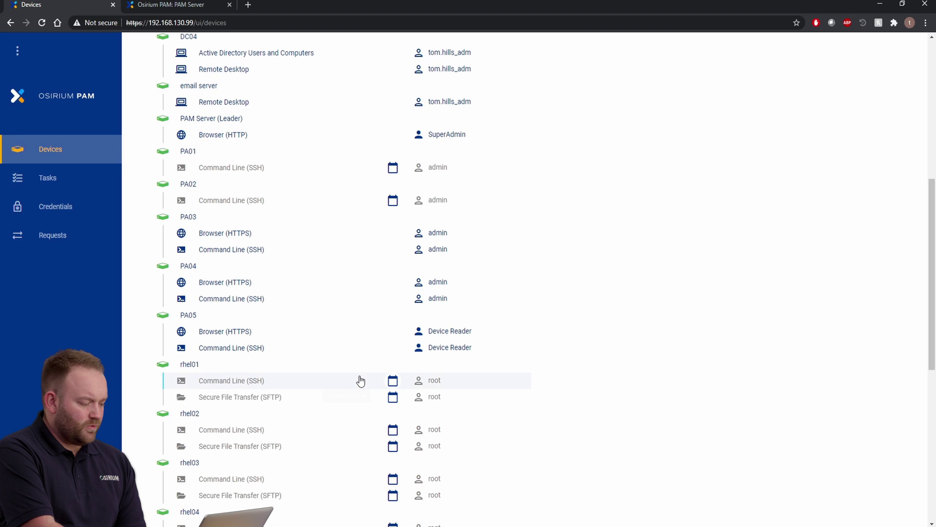
{"action": "left_click", "coordinate": [393, 386]}
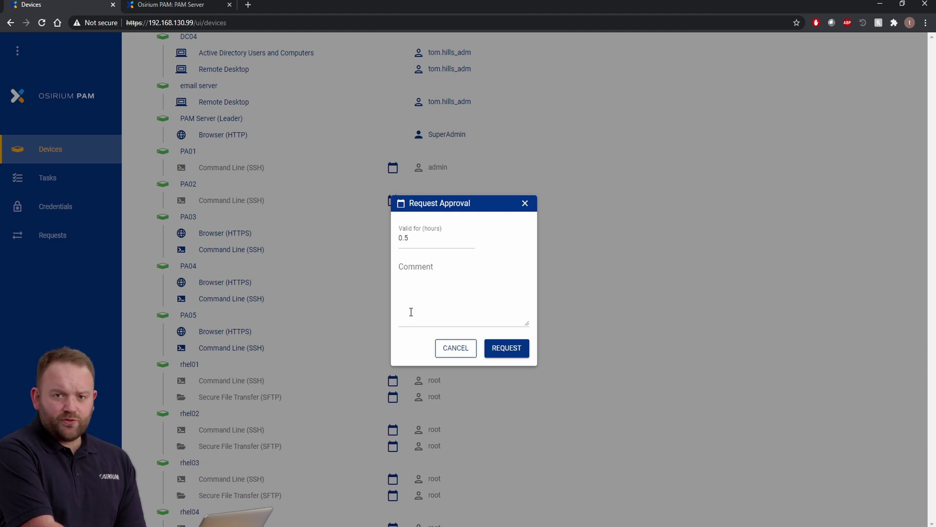
{"action": "left_click_drag", "start_coordinate": [420, 238], "coordinate": [373, 243]}
{"action": "type", "text": "2"}
{"action": "key", "text": "Tab"}
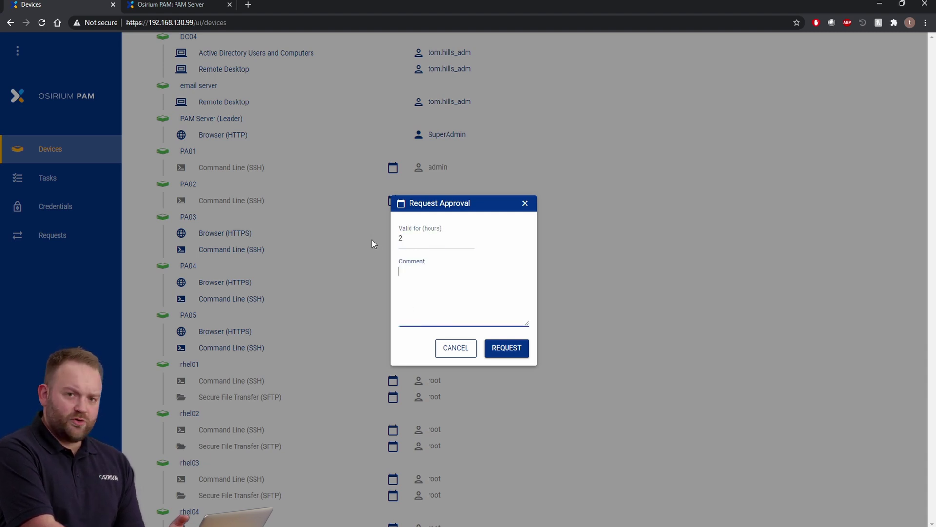
{"action": "type", "text": "Hello"}
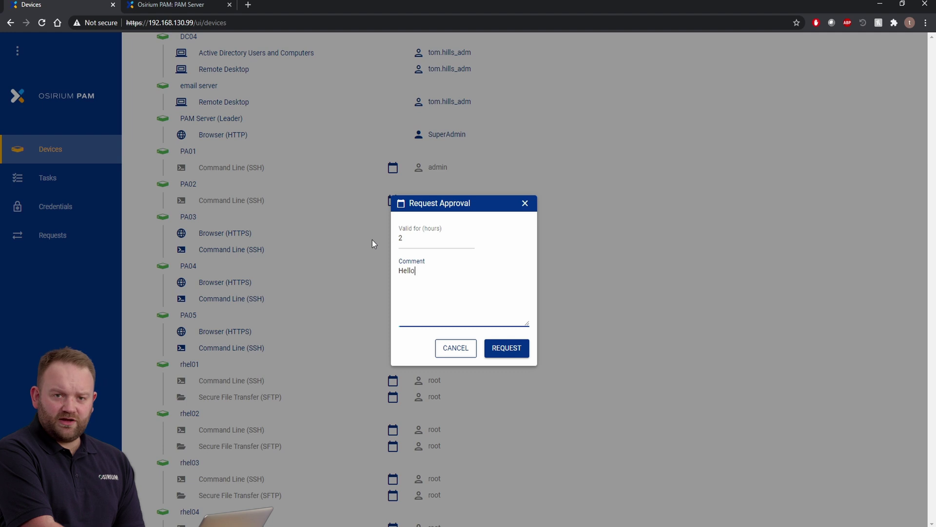
{"action": "left_click", "coordinate": [493, 345]}
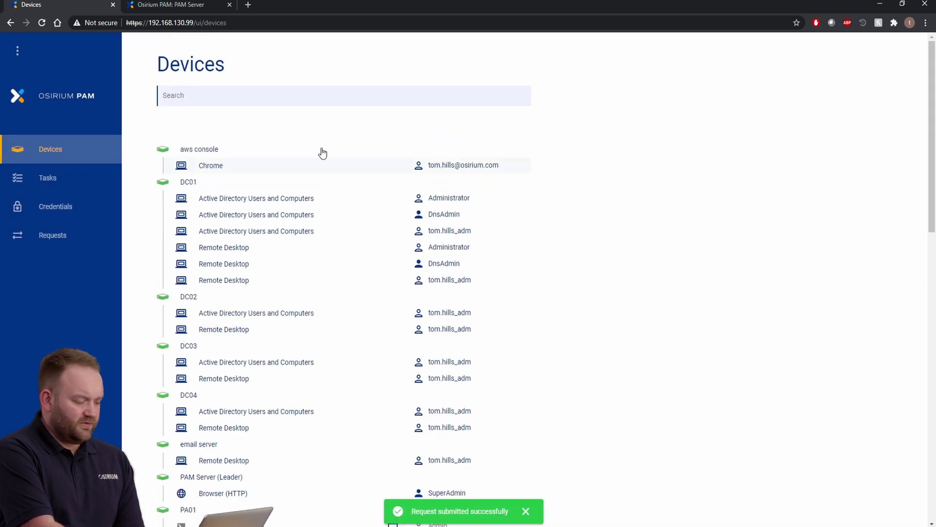
Filter the Devices list by searching for dc01.
{"action": "left_click", "coordinate": [265, 99]}
{"action": "type", "text": "dc01"}
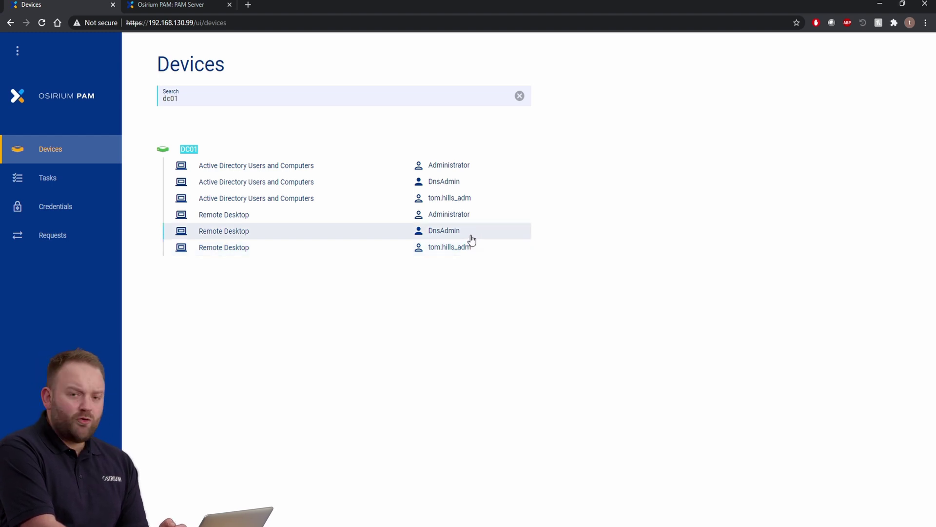
Start DC01 Remote Desktop, accept recording terms, cancel the shutdown tracker, and close Server Manager.
{"action": "left_click", "coordinate": [470, 247]}
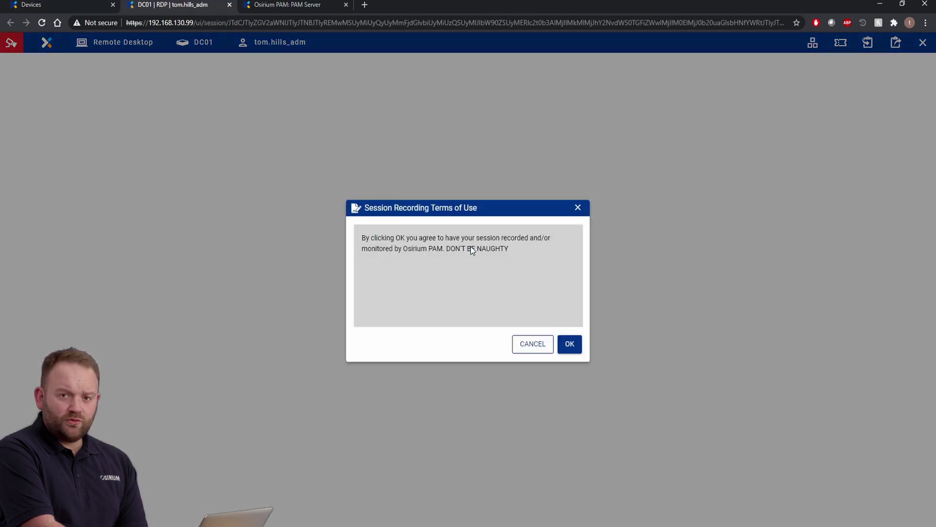
{"action": "left_click", "coordinate": [570, 347]}
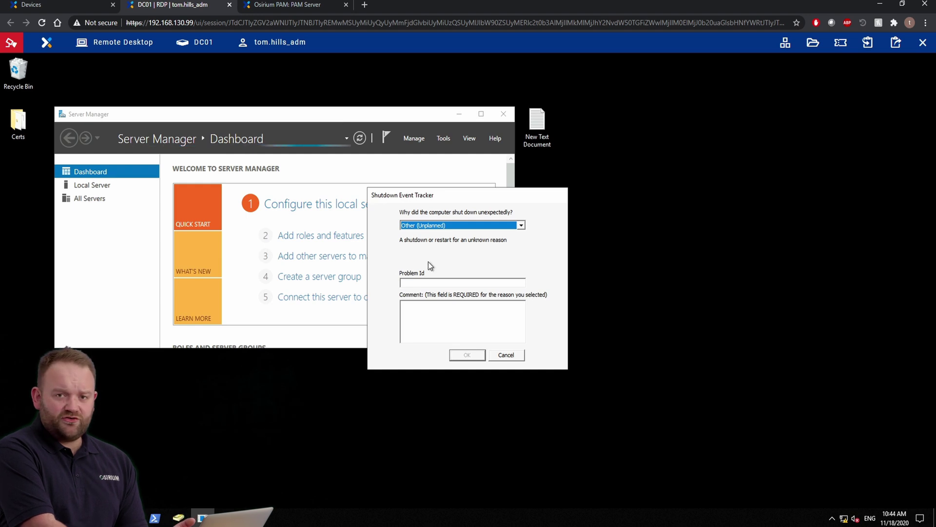
{"action": "left_click", "coordinate": [511, 356]}
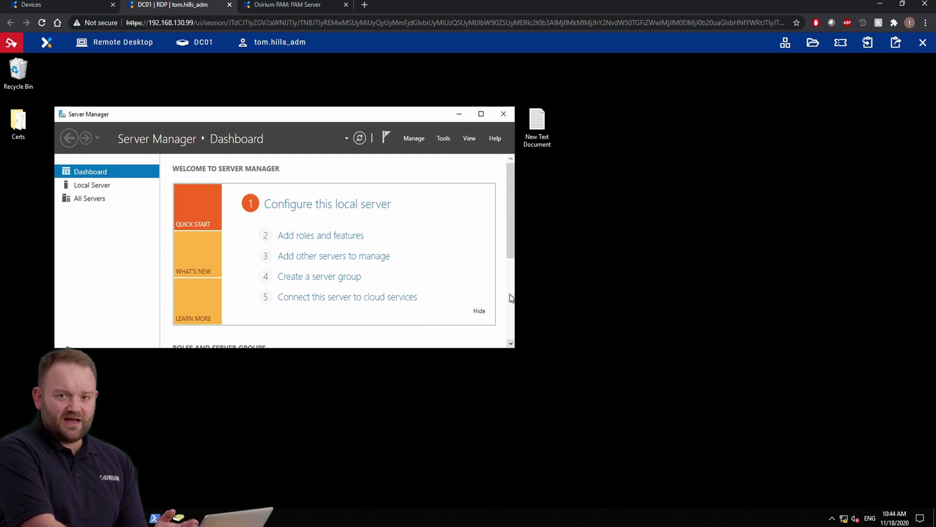
{"action": "left_click", "coordinate": [502, 115]}
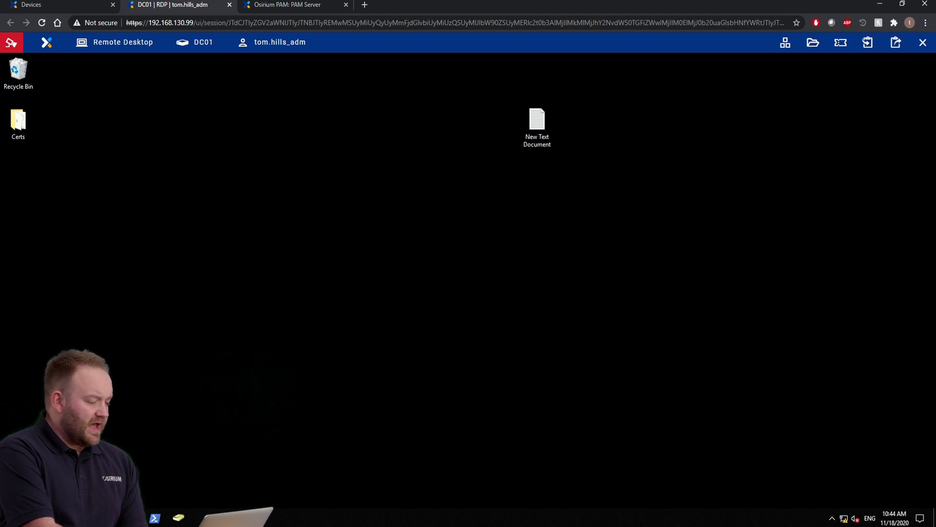
Run whoami in an administrator Command Prompt on DC01 to check the session's account.
{"action": "right_click", "coordinate": [9, 518]}
{"action": "mouse_move", "coordinate": [142, 489]}
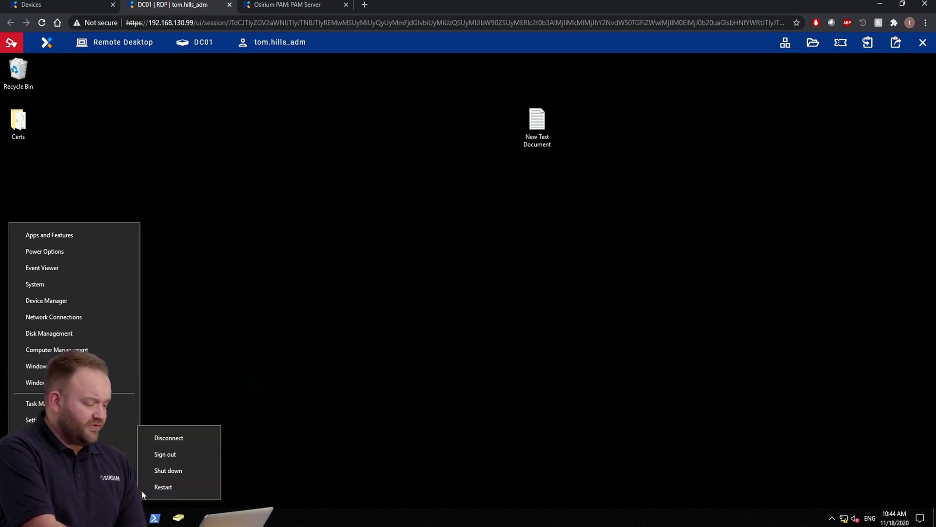
{"action": "left_click", "coordinate": [178, 437]}
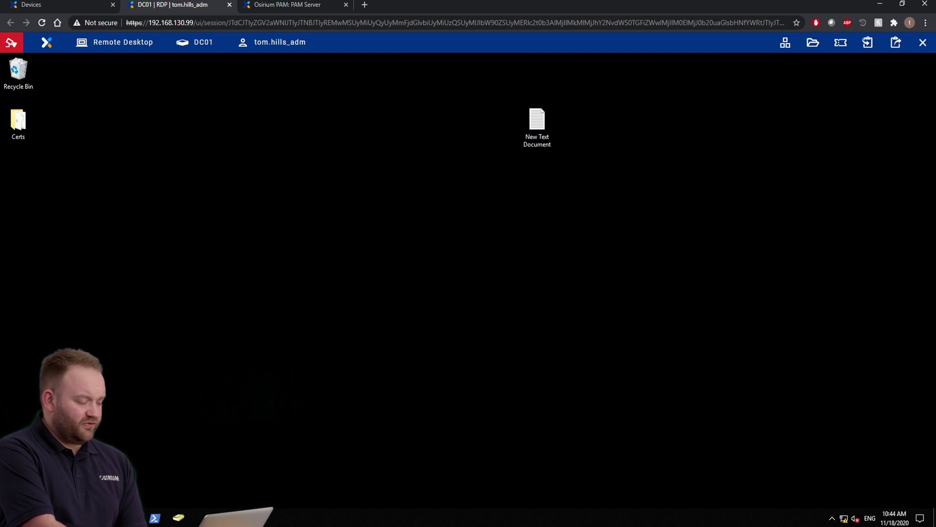
{"action": "left_click", "coordinate": [10, 518]}
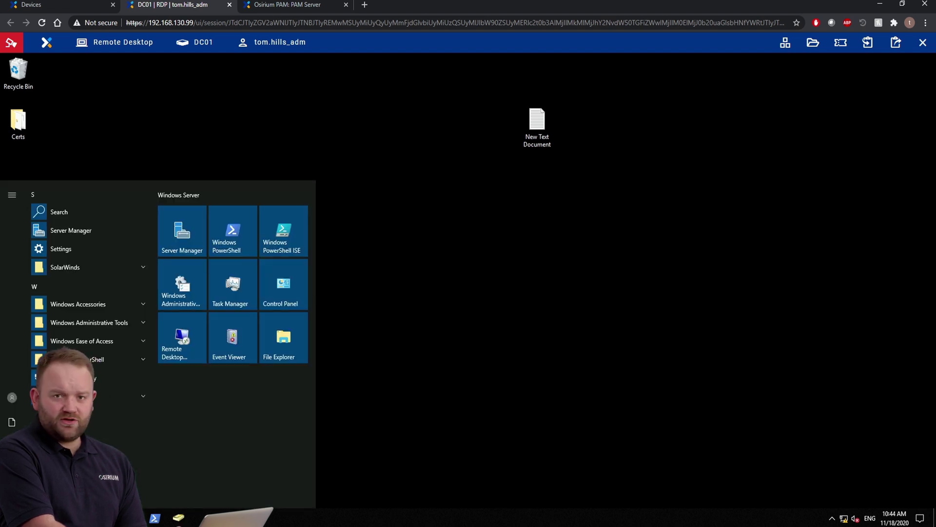
{"action": "key", "text": "super+s"}
{"action": "type", "text": "cmd"}
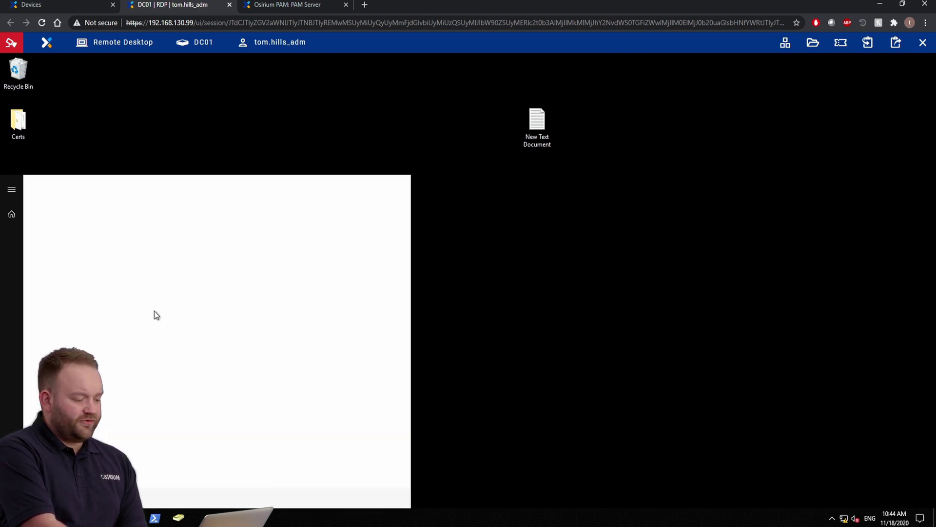
{"action": "right_click", "coordinate": [107, 237]}
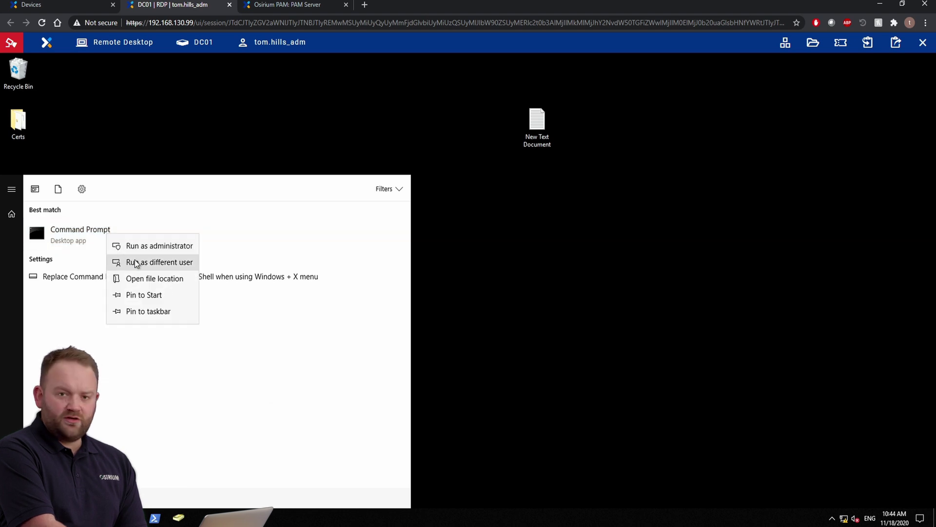
{"action": "left_click", "coordinate": [134, 246]}
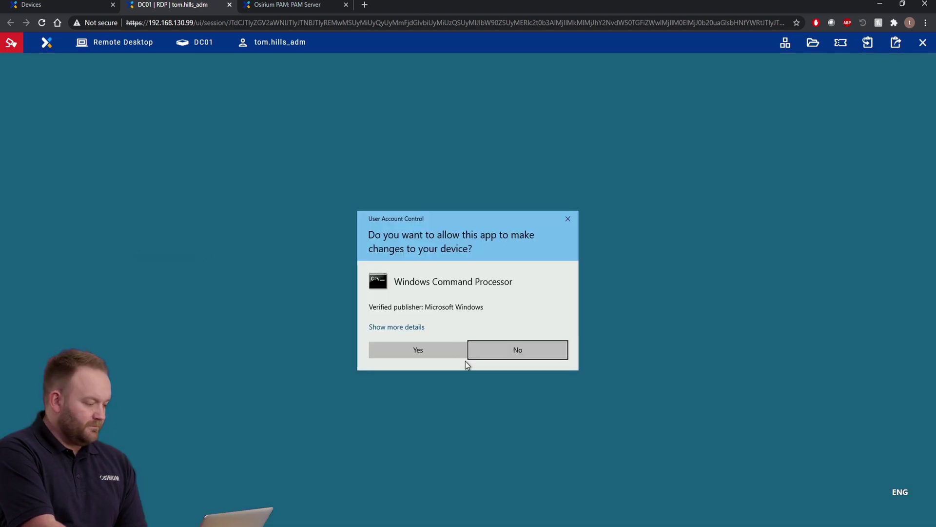
{"action": "left_click", "coordinate": [442, 353]}
{"action": "type", "text": "whoami"}
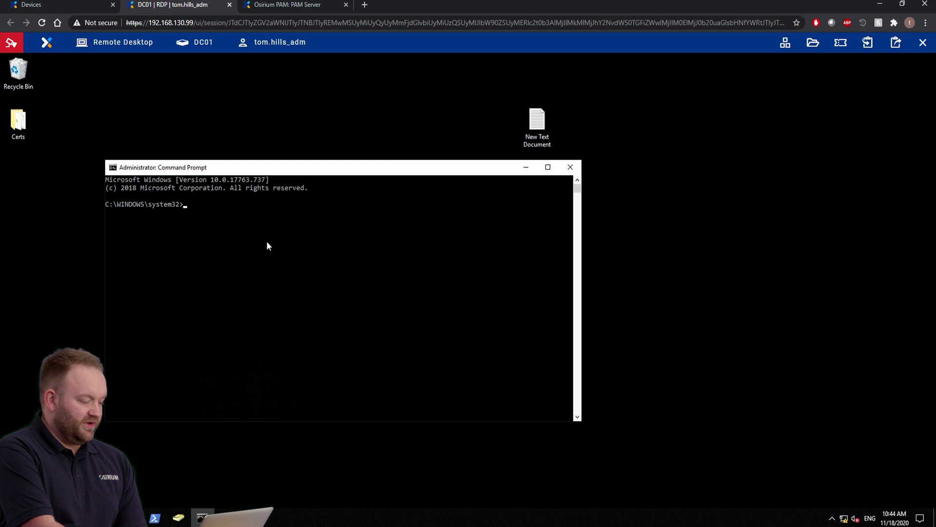
{"action": "key", "text": "Return"}
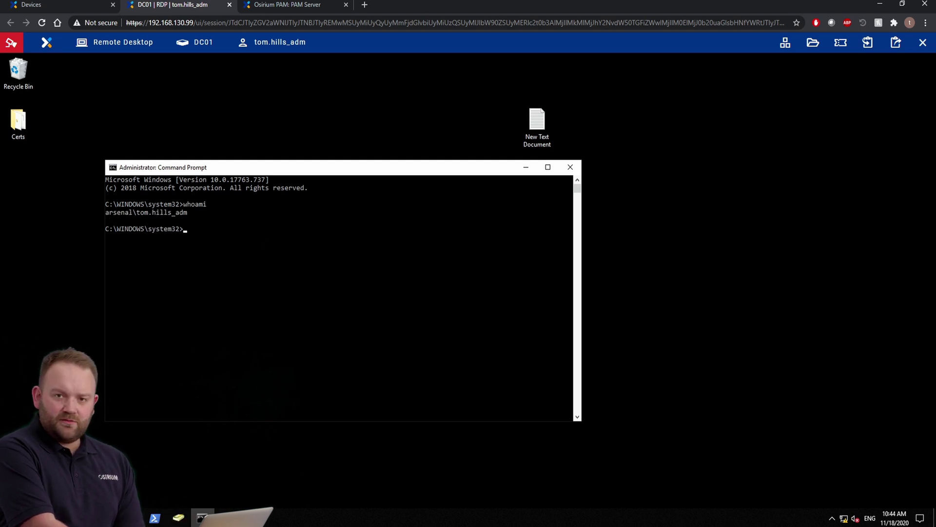
Sign out of the DC01 remote session and return to the Devices tab.
{"action": "right_click", "coordinate": [11, 518]}
{"action": "mouse_move", "coordinate": [136, 482]}
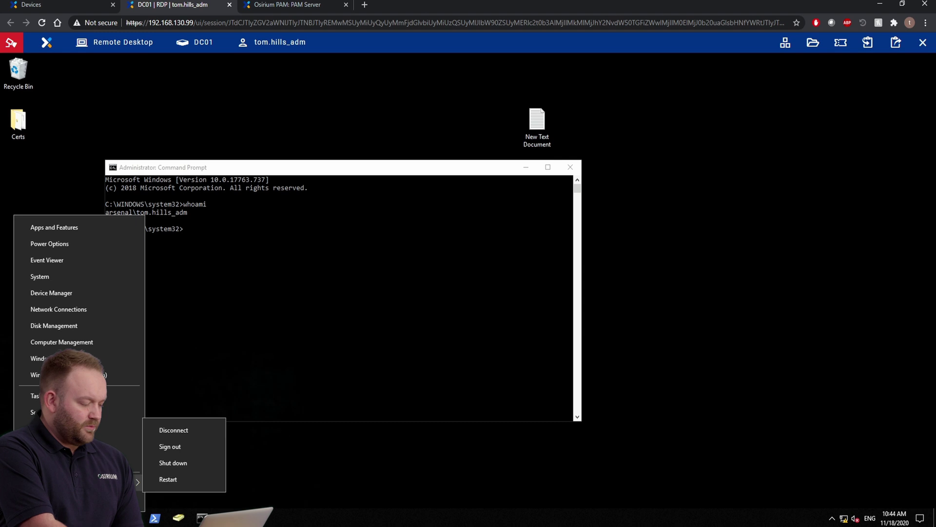
{"action": "left_click", "coordinate": [179, 452]}
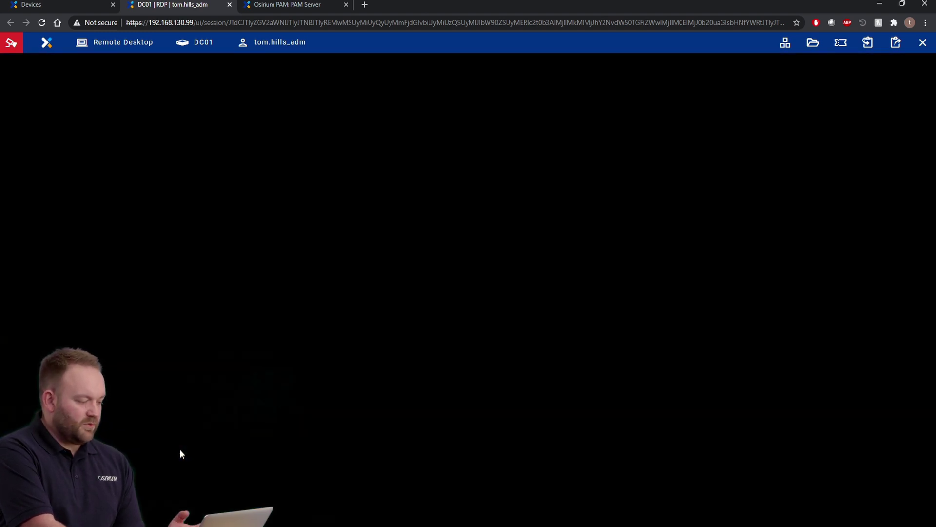
{"action": "left_click", "coordinate": [53, 4]}
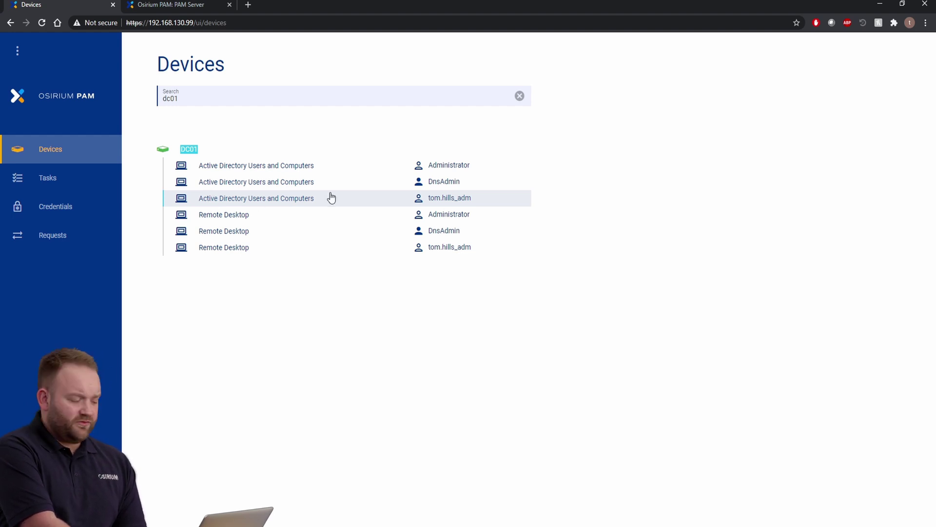
Start a maximized AD Users and Computers session on DC01 showing the Users container.
{"action": "left_click", "coordinate": [331, 197]}
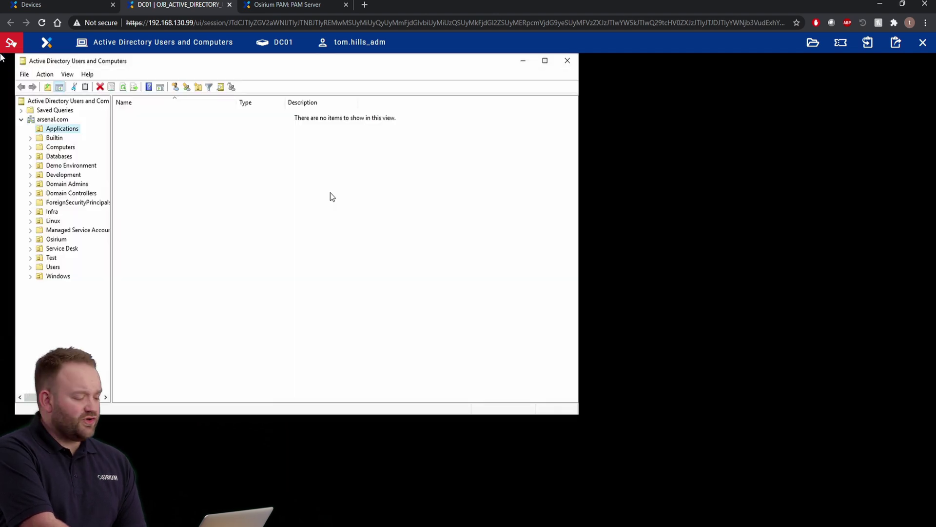
{"action": "left_click", "coordinate": [544, 61]}
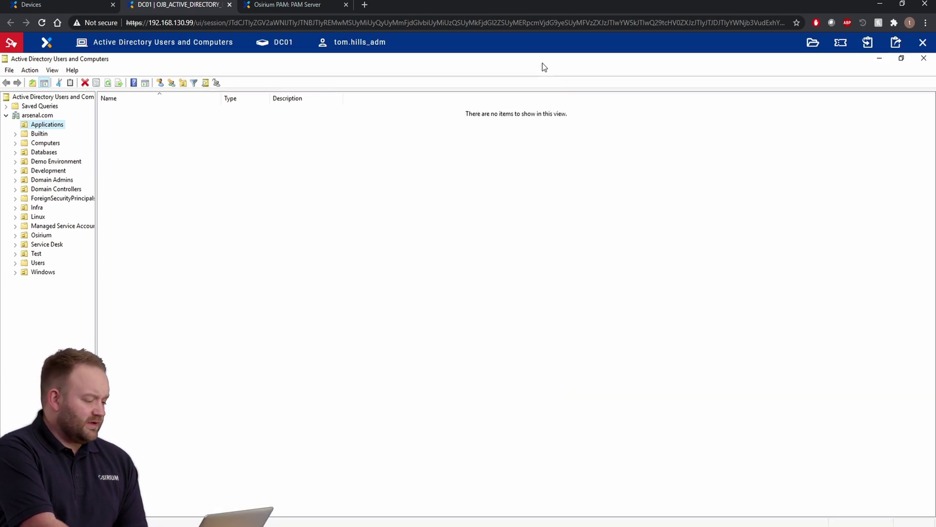
{"action": "left_click", "coordinate": [43, 264]}
Open Reset Password for one user account, then cancel without changes.
{"action": "left_click", "coordinate": [135, 237]}
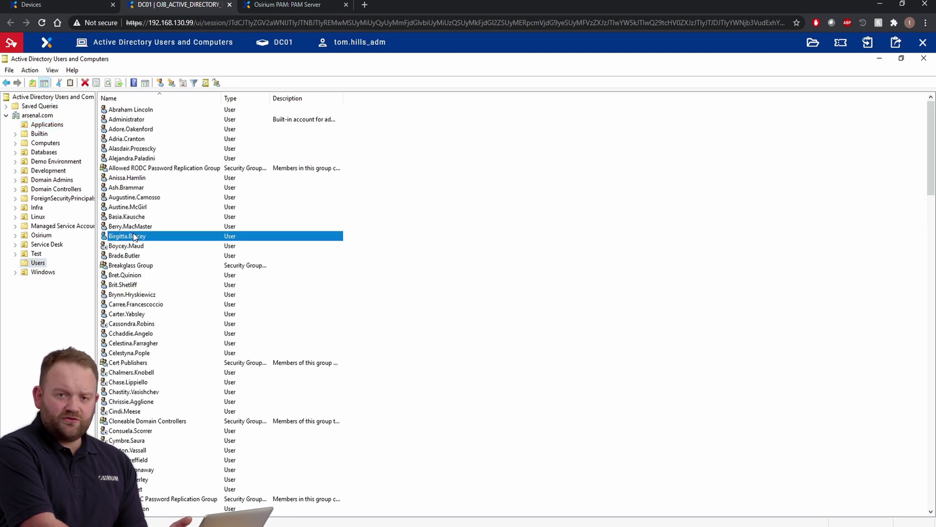
{"action": "right_click", "coordinate": [135, 236]}
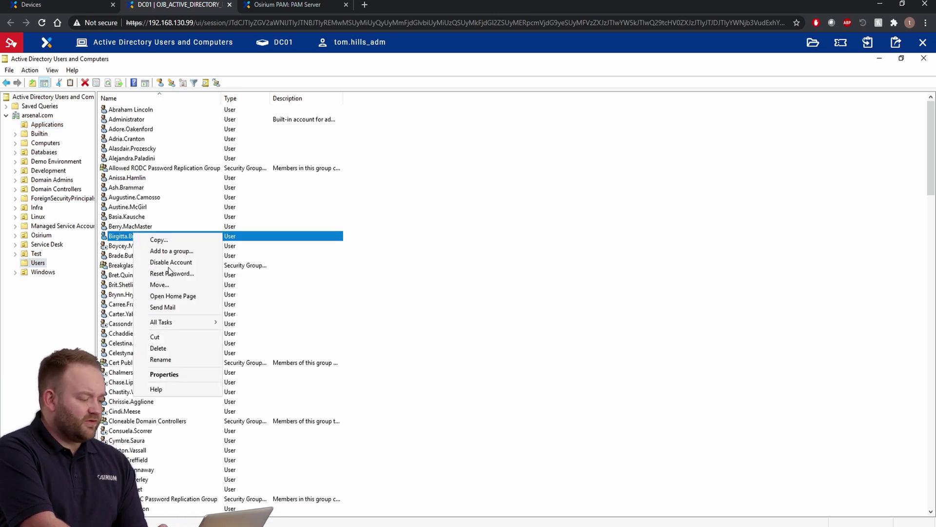
{"action": "left_click", "coordinate": [175, 274]}
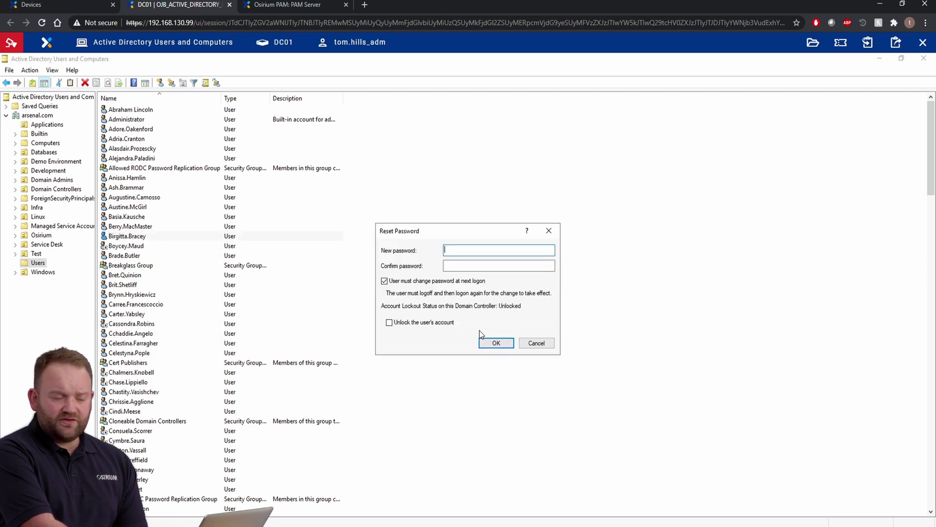
{"action": "left_click", "coordinate": [540, 344]}
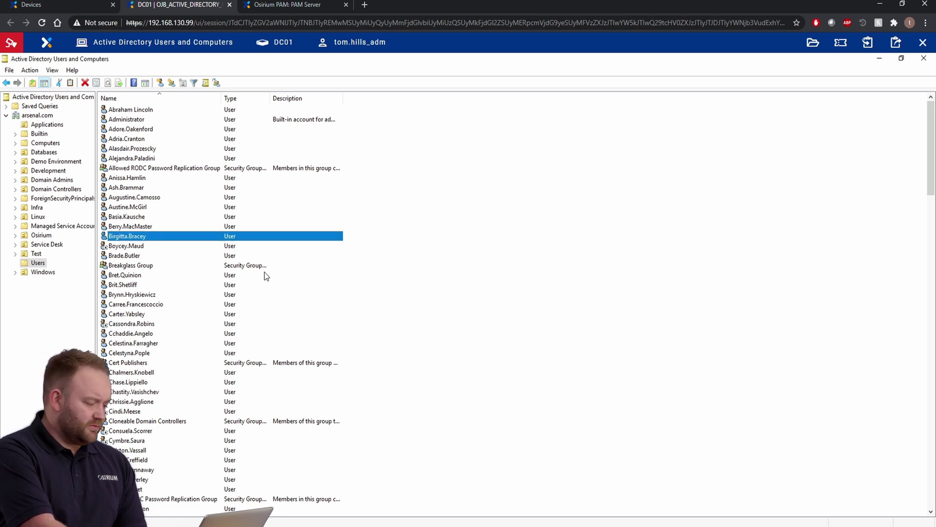
Return to the Devices tab, show Tasks, and clear the dc01 search filter.
{"action": "left_click", "coordinate": [74, 10]}
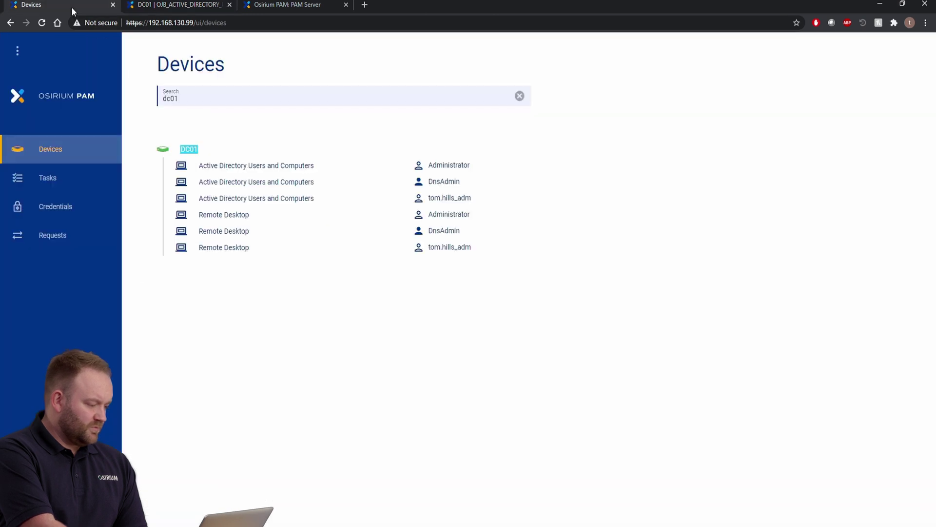
{"action": "left_click", "coordinate": [47, 176]}
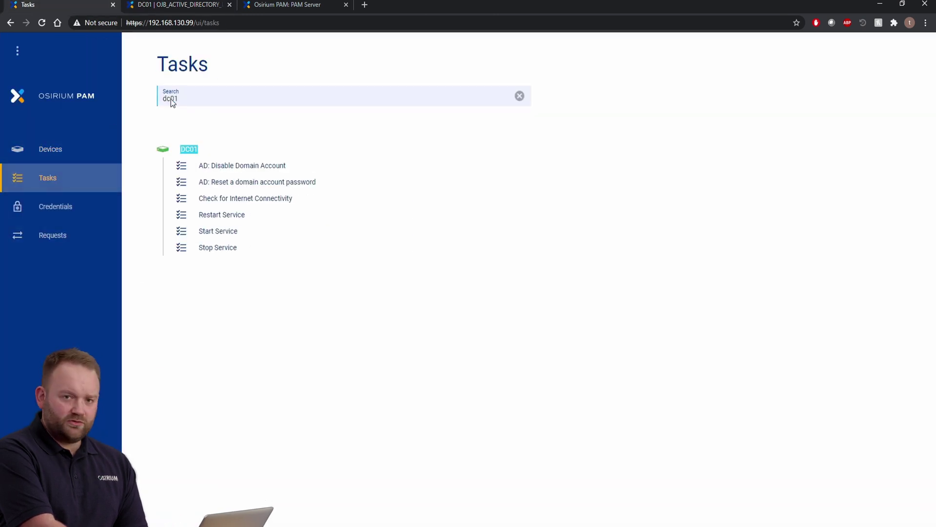
{"action": "key", "text": "BackSpace"}
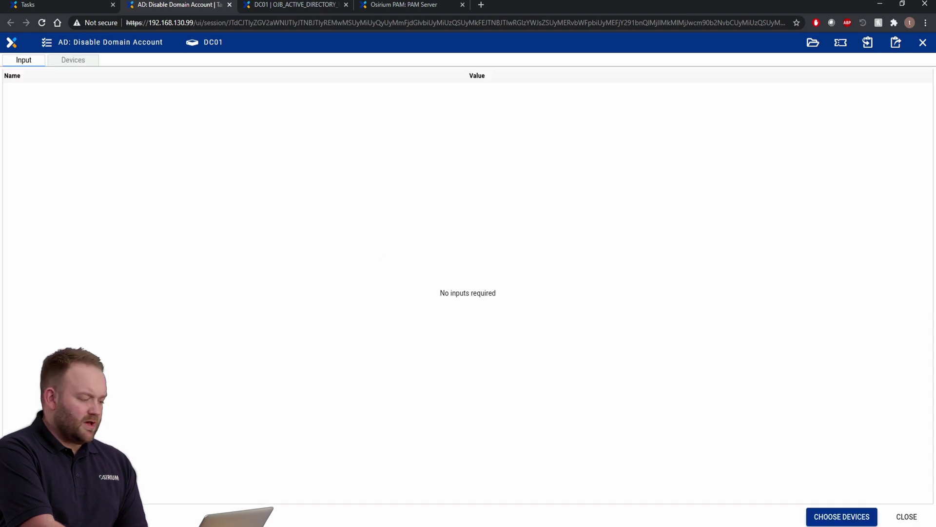
Enter the sAMAccountName and choose DC01 as the only target device.
{"action": "left_click", "coordinate": [503, 91]}
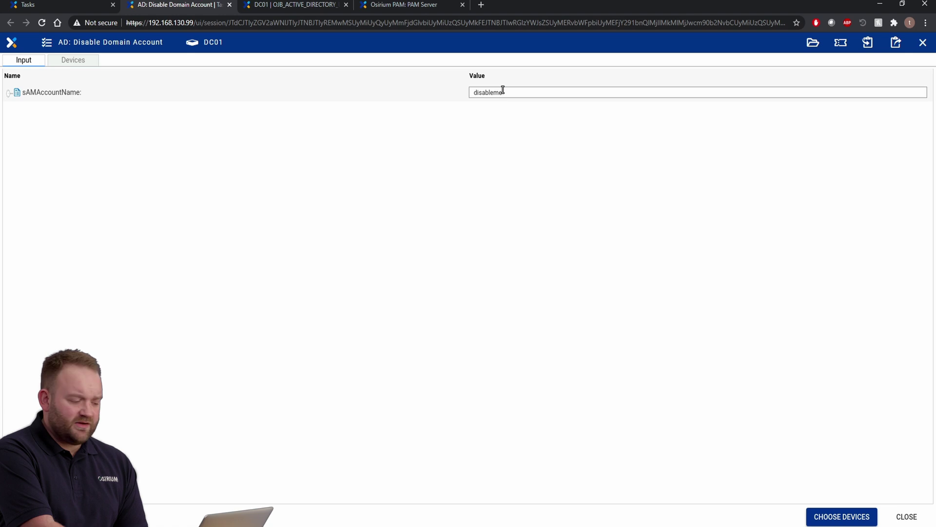
{"action": "left_click", "coordinate": [873, 524]}
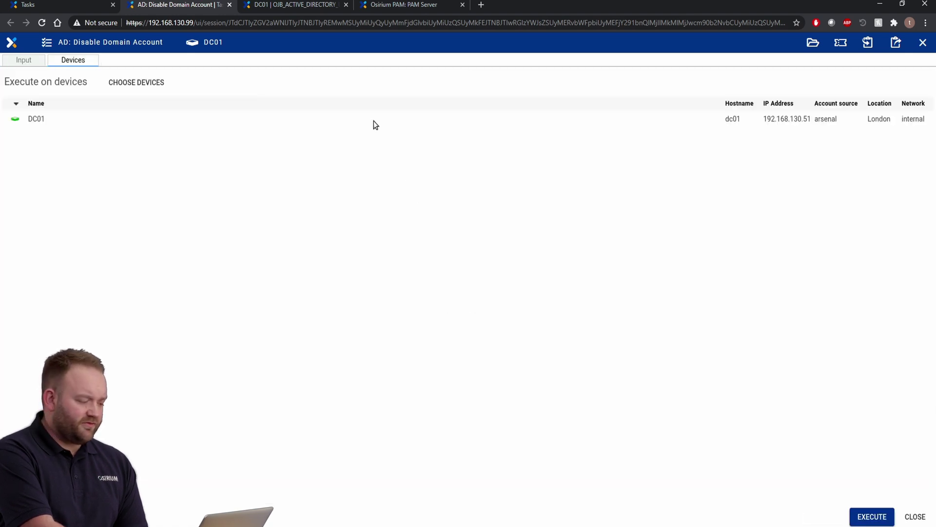
{"action": "left_click", "coordinate": [116, 85]}
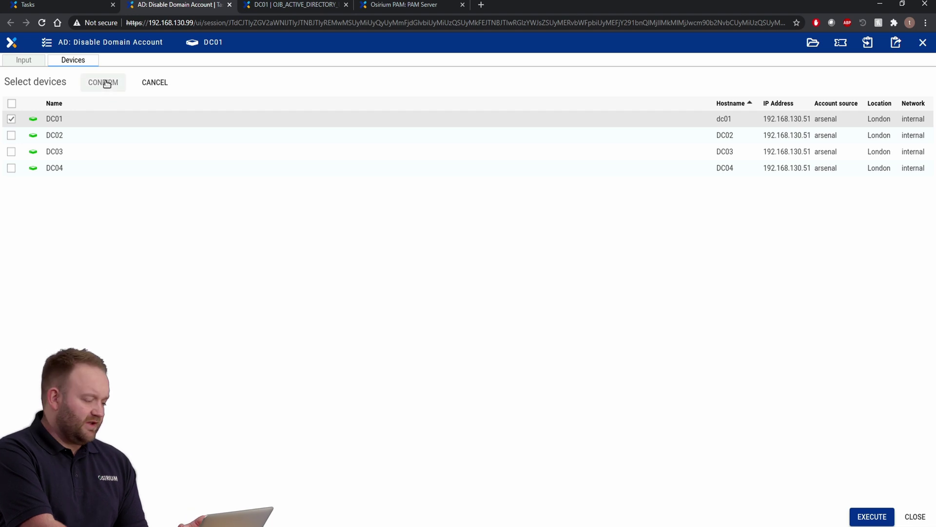
{"action": "left_click", "coordinate": [92, 81]}
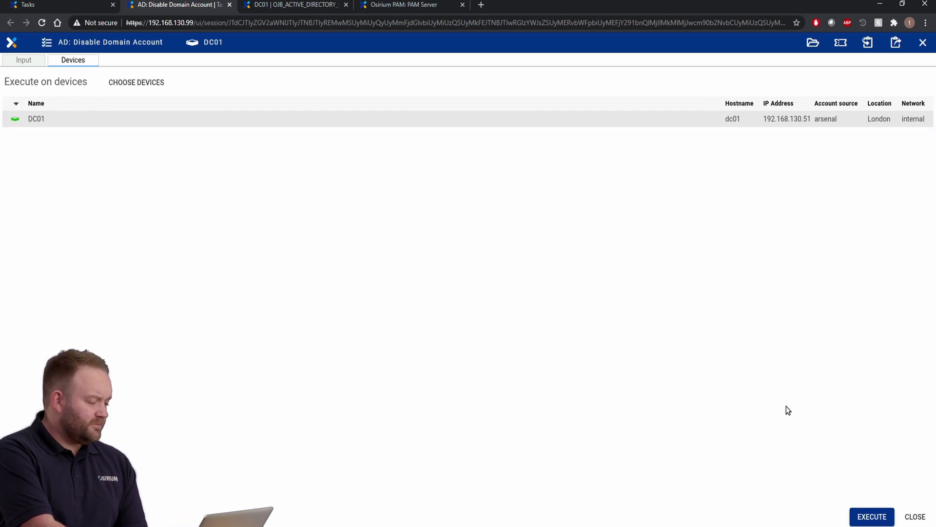
Execute and confirm the Disable Domain Account task, close the finished queue, and begin logging out.
{"action": "left_click", "coordinate": [859, 520]}
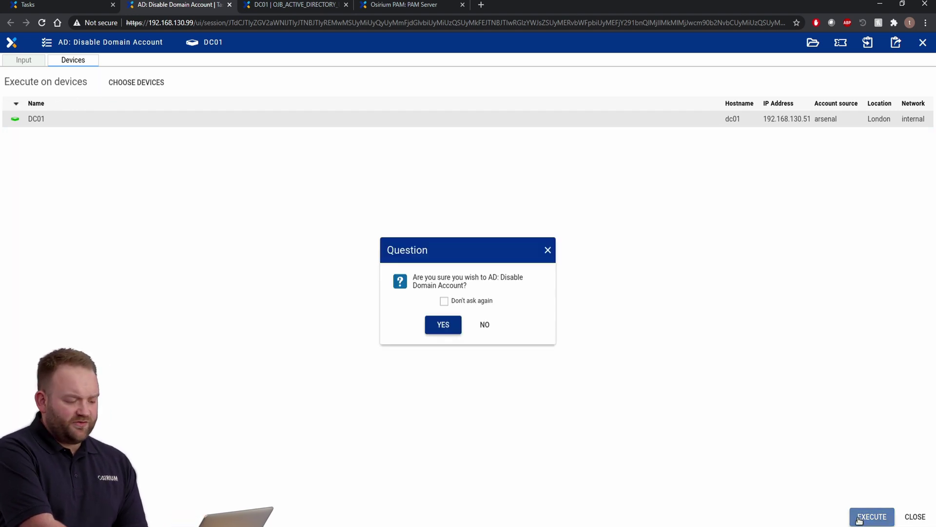
{"action": "left_click", "coordinate": [428, 323]}
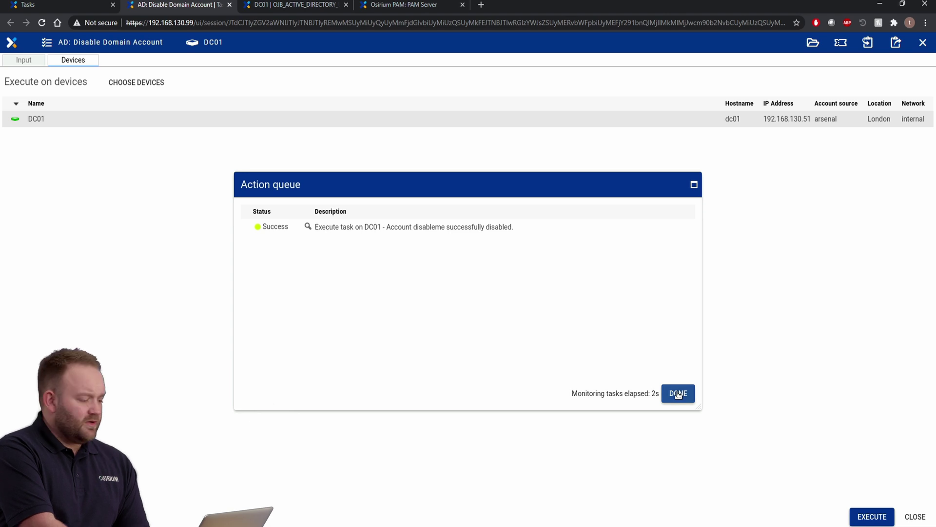
{"action": "left_click", "coordinate": [678, 393]}
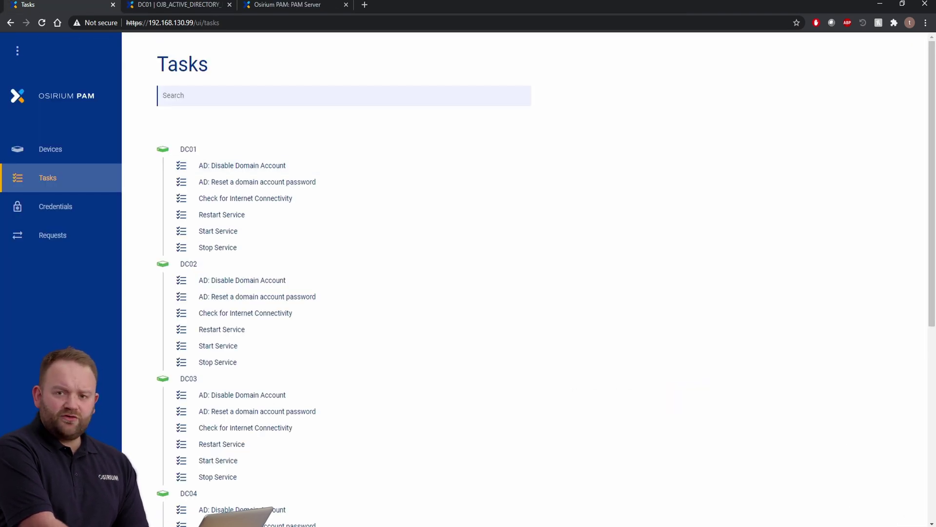
{"action": "left_click", "coordinate": [55, 249]}
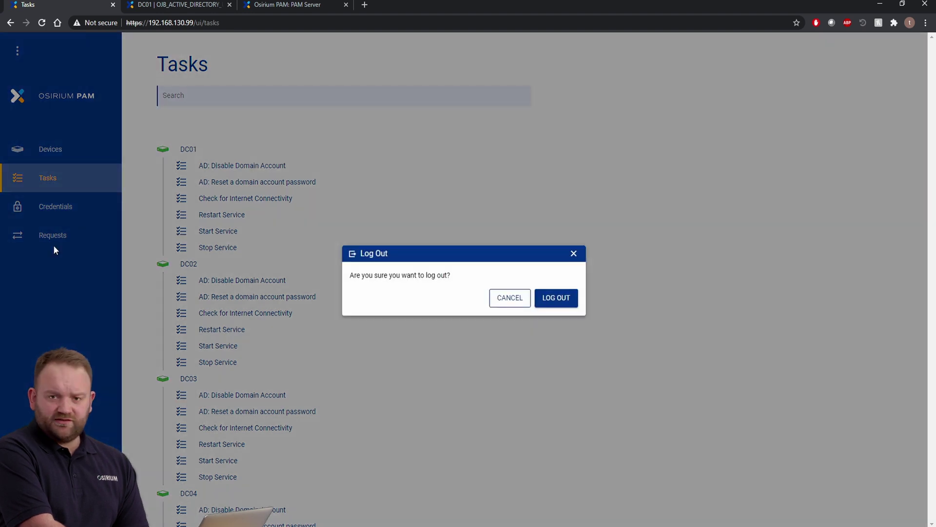